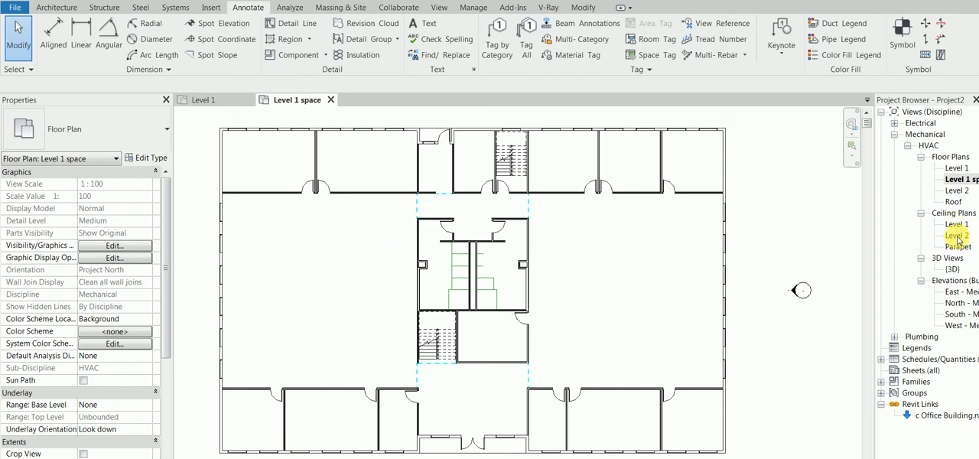
click(955, 168)
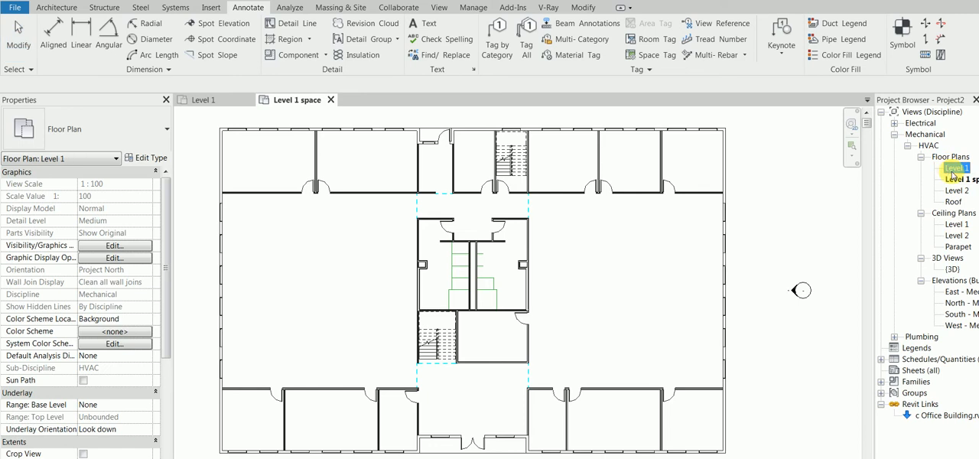
click(958, 182)
click(957, 168)
right_click(957, 168)
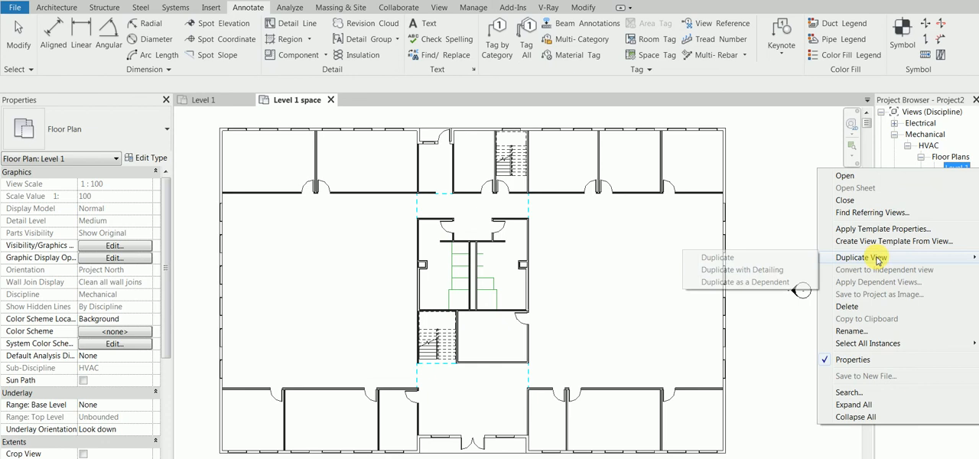
click(784, 213)
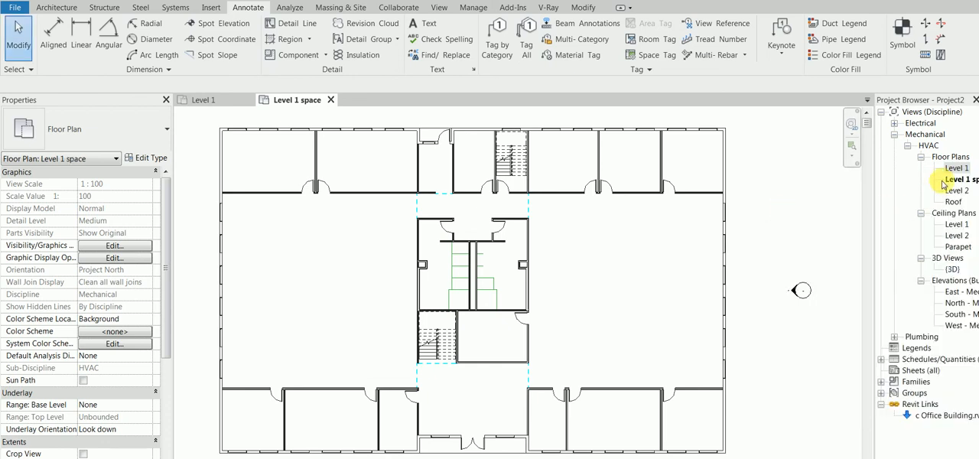
- Check the annotation category visibility overrides of the Level 1 space plan
middle_click(602, 239)
middle_click(602, 239)
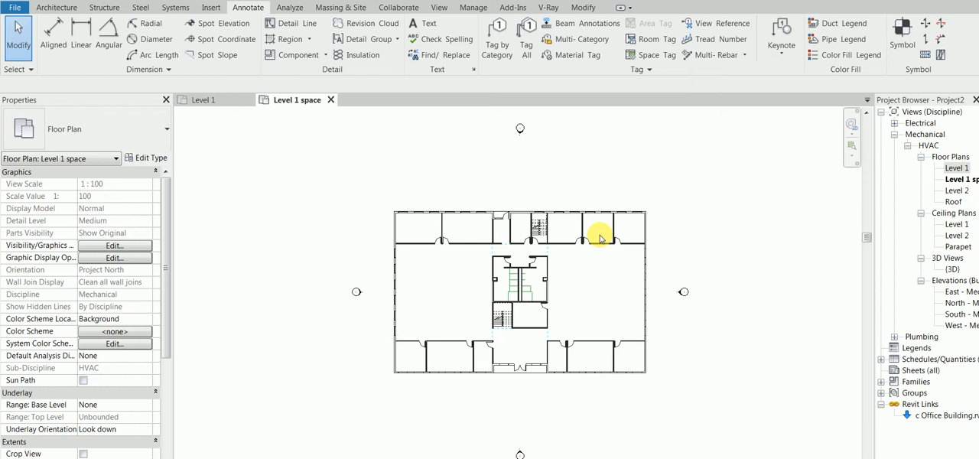
key(v)
key(g)
click(399, 88)
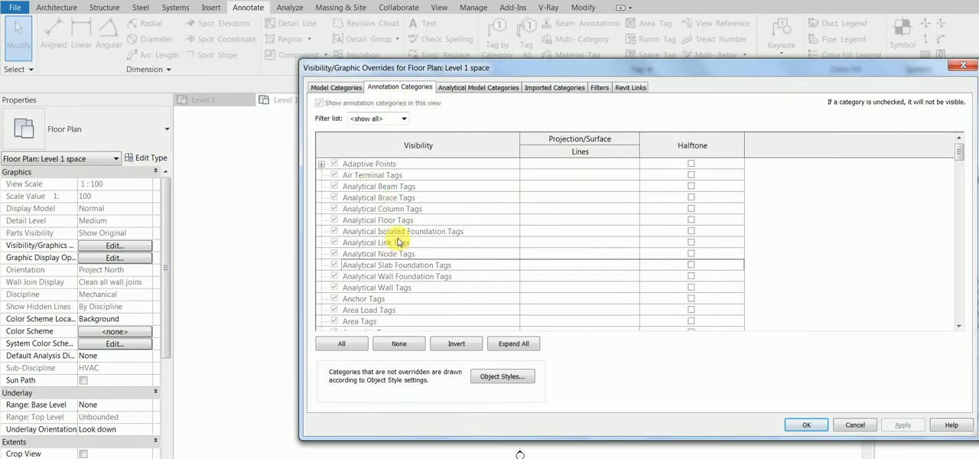
click(841, 426)
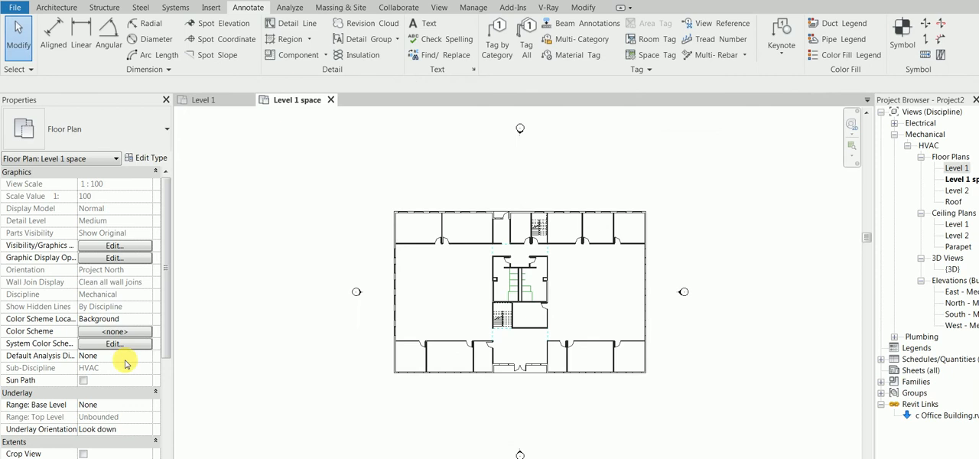
- In the Mechanical Plan view template, exclude Display Model, Detail Level, Parts Visibility, all V/G Overrides and Model Display
drag(166, 353, 96, 415)
click(96, 416)
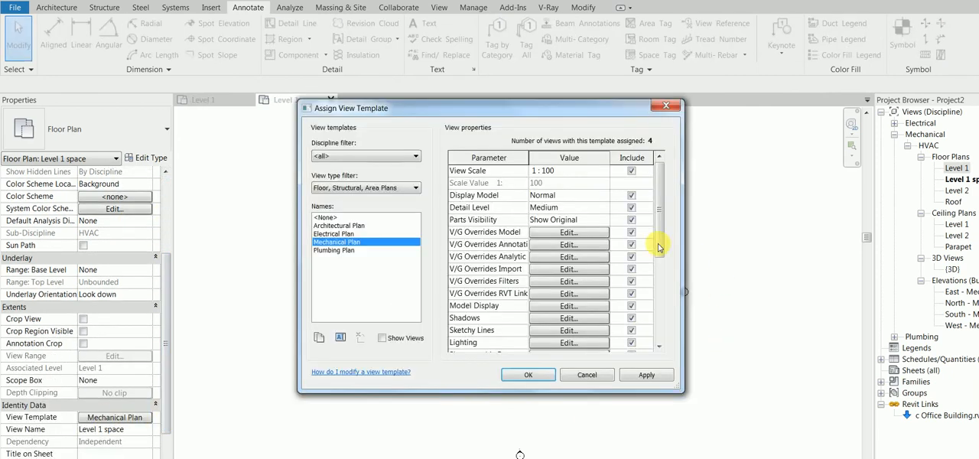
click(631, 195)
click(631, 207)
click(631, 219)
click(631, 232)
click(631, 244)
click(631, 256)
click(631, 268)
click(631, 281)
click(631, 293)
click(631, 305)
click(631, 306)
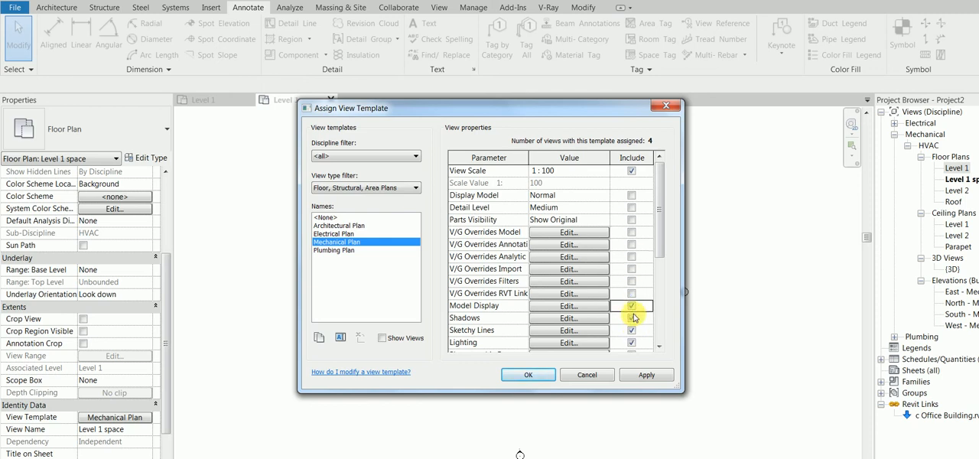
- Also exclude View Range and Sub-Discipline from the Mechanical Plan template and apply it to the view
drag(662, 248, 656, 324)
click(631, 317)
click(631, 330)
click(644, 377)
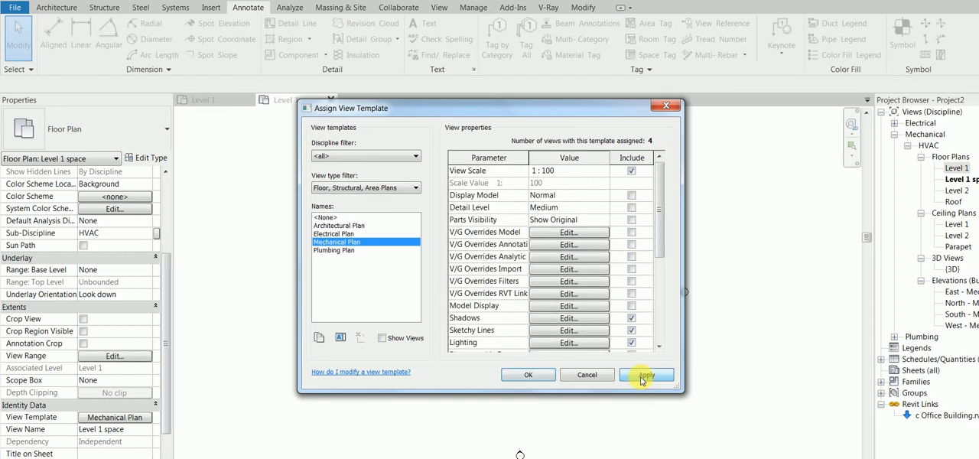
click(528, 375)
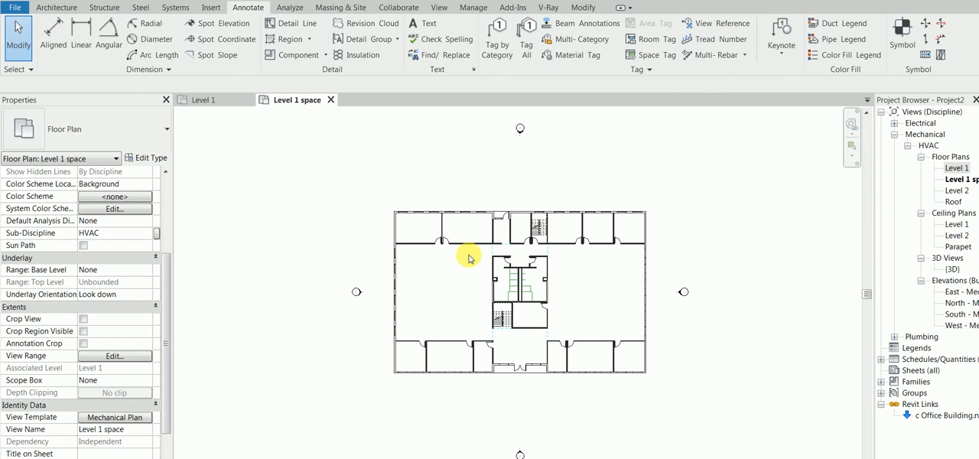
- Hide the Elevations annotation category in the Level 1 space plan
key(v)
key(g)
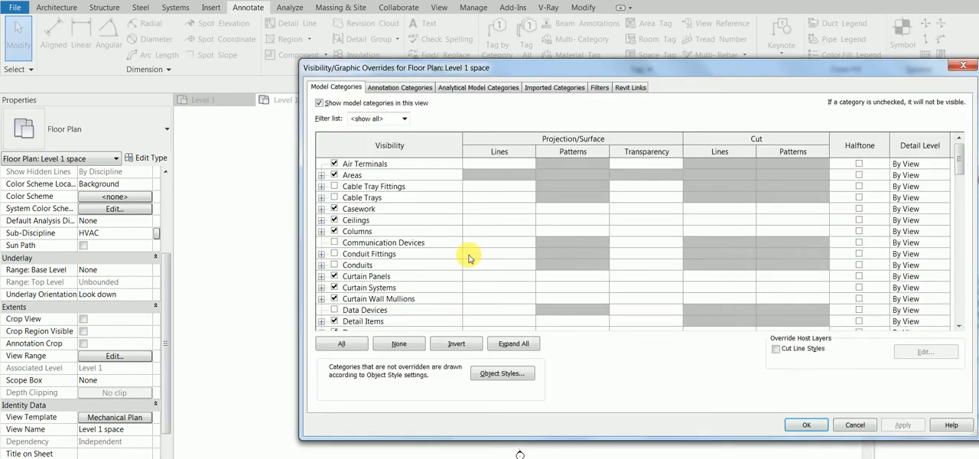
click(399, 88)
click(400, 207)
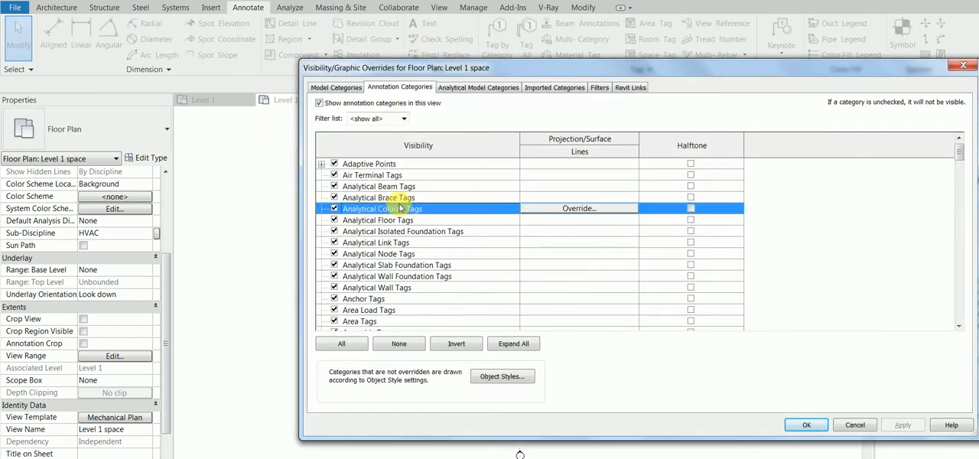
key(e)
scroll(448, 203, down, 2)
click(335, 286)
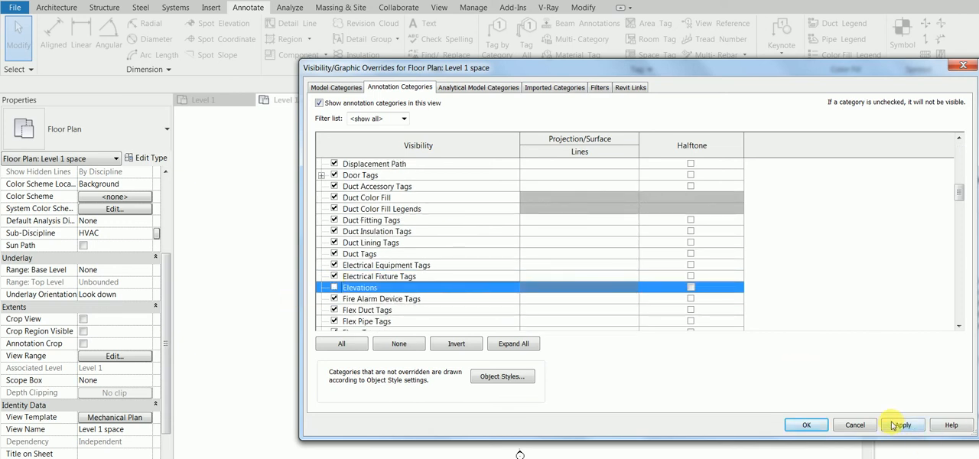
click(902, 425)
click(807, 424)
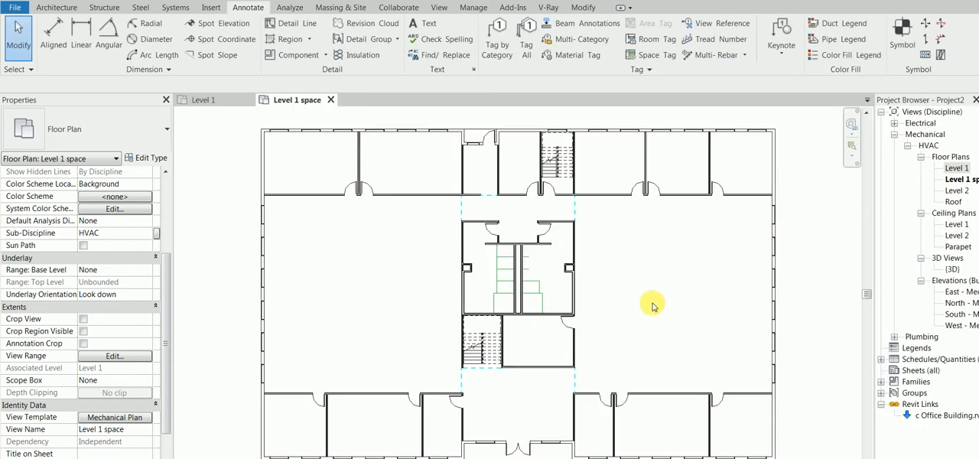
- Try to place a space in the plan's lower-left corner room with upper limit Ceiling 1 and offset 0
scroll(651, 306, down, 2)
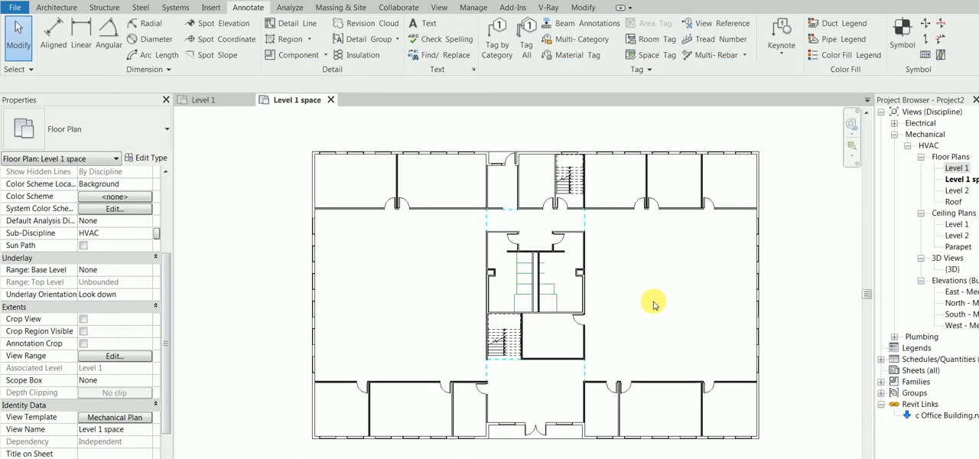
click(290, 7)
click(315, 31)
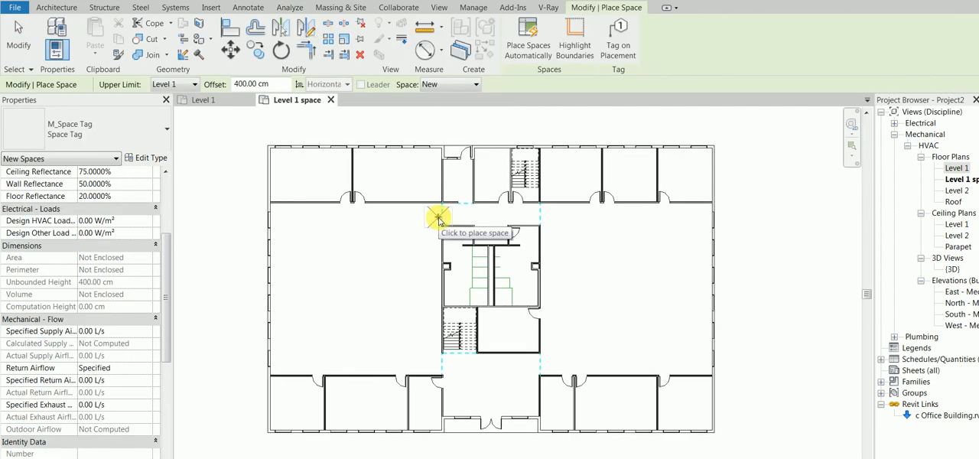
click(163, 87)
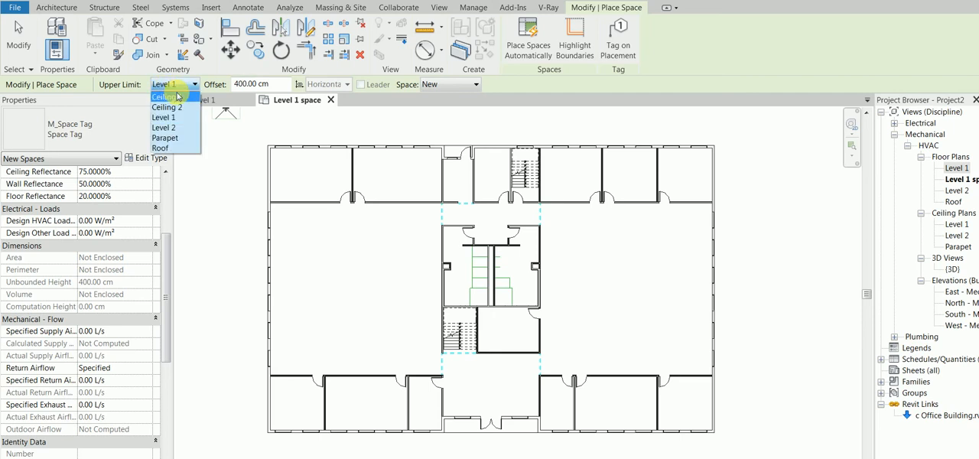
click(177, 96)
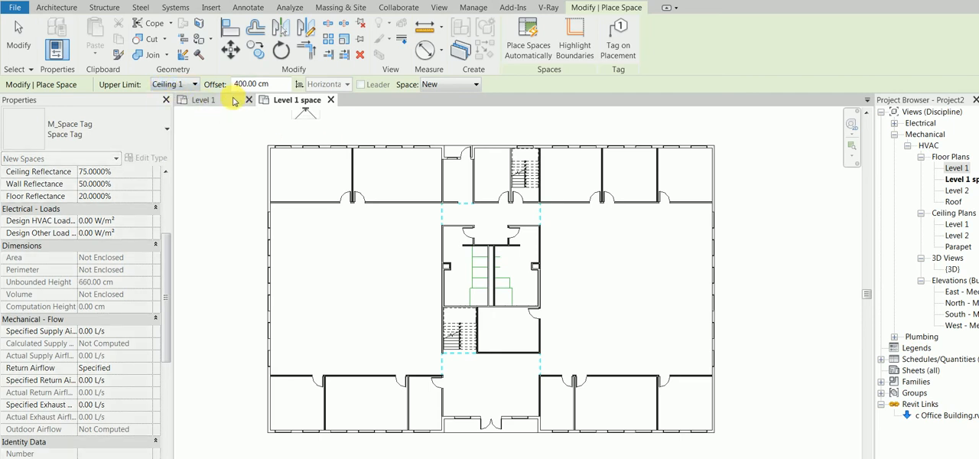
double_click(260, 84)
text(0)
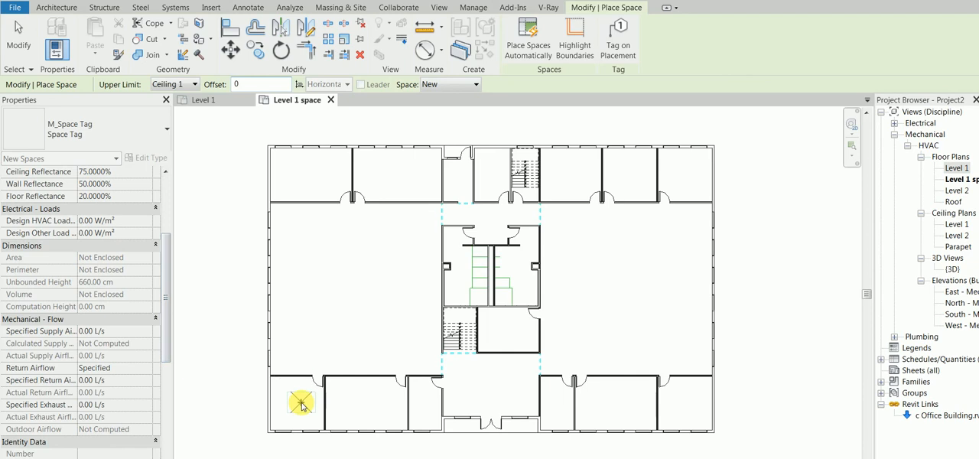
click(301, 400)
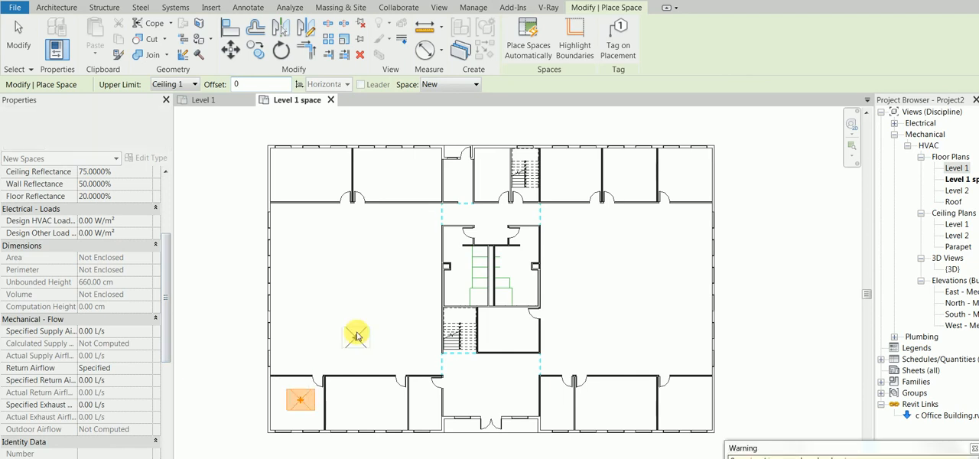
right_click(356, 333)
click(386, 343)
right_click(388, 389)
click(405, 400)
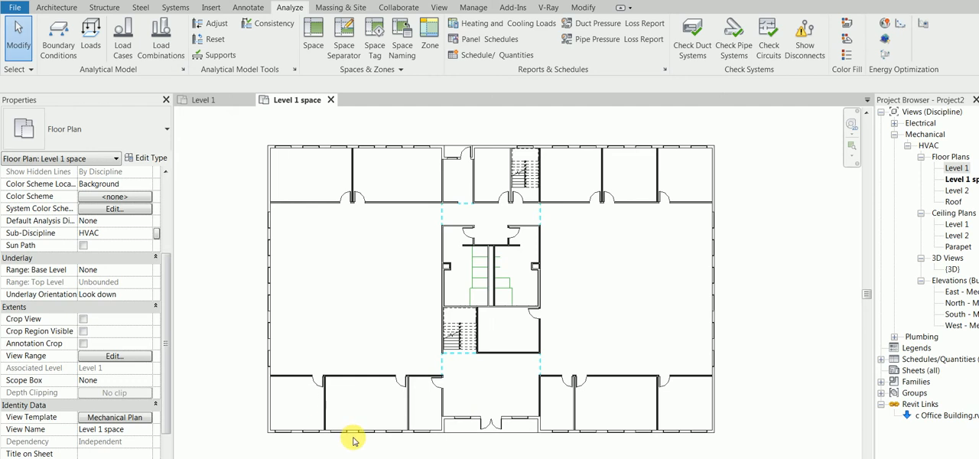
- Place a space in the plan's lower-left corner room, using Ceiling 1 as upper limit and an offset of 0
click(302, 412)
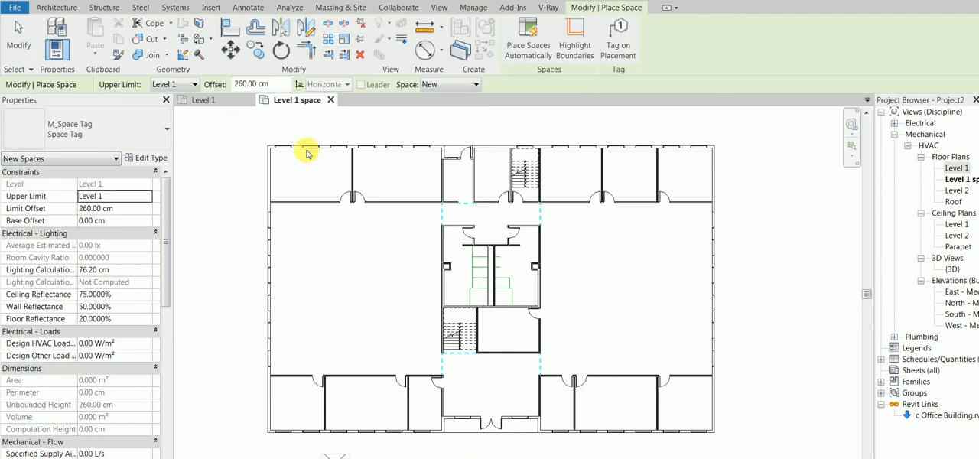
click(195, 85)
click(184, 96)
drag(282, 84, 237, 84)
text(0)
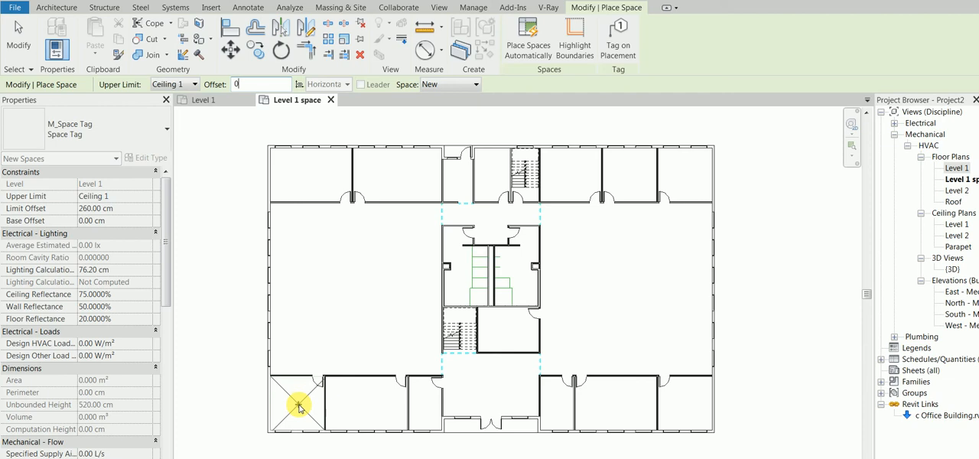
scroll(167, 258, down, 1)
drag(166, 257, 166, 407)
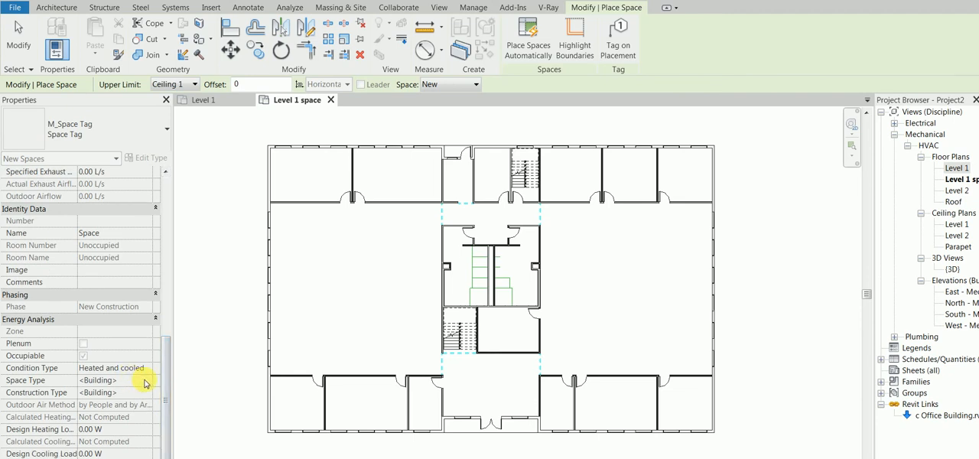
click(300, 405)
right_click(227, 331)
click(238, 341)
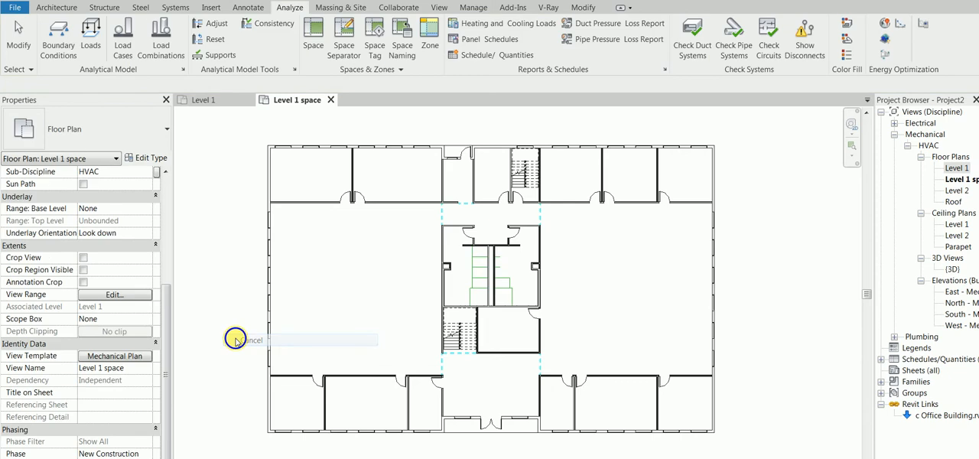
right_click(243, 341)
click(254, 346)
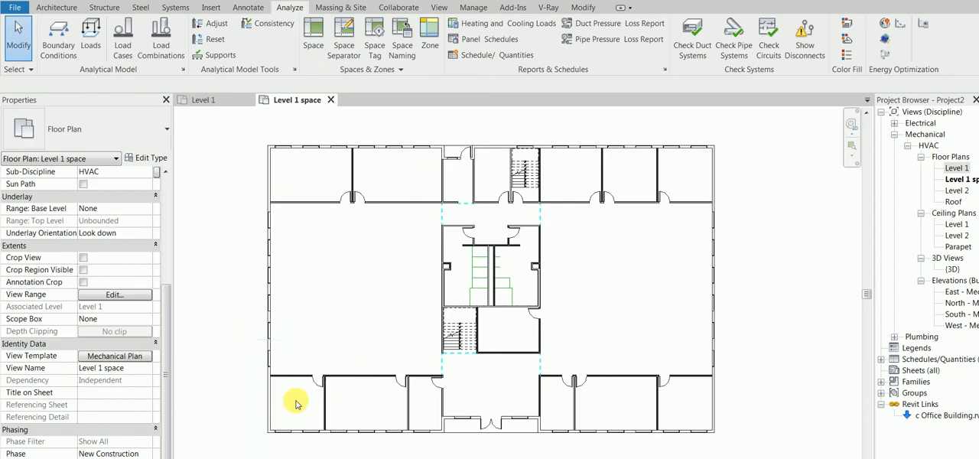
- Set the space type of the lower-left corner room's space to Office - Enclosed
click(304, 411)
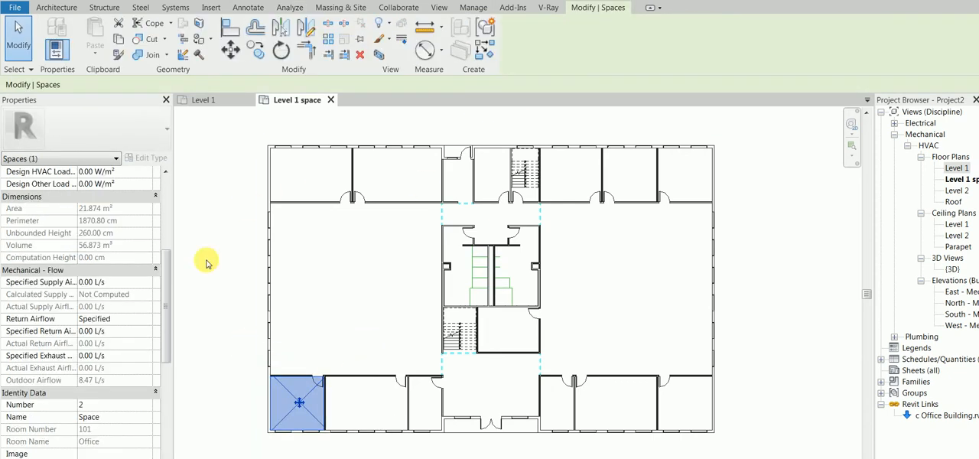
drag(167, 344, 167, 409)
click(115, 405)
click(147, 405)
click(339, 273)
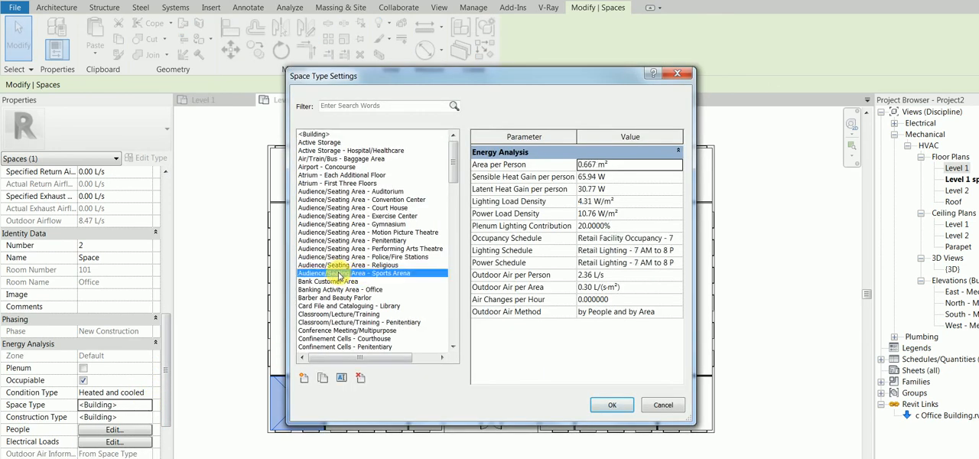
key(o)
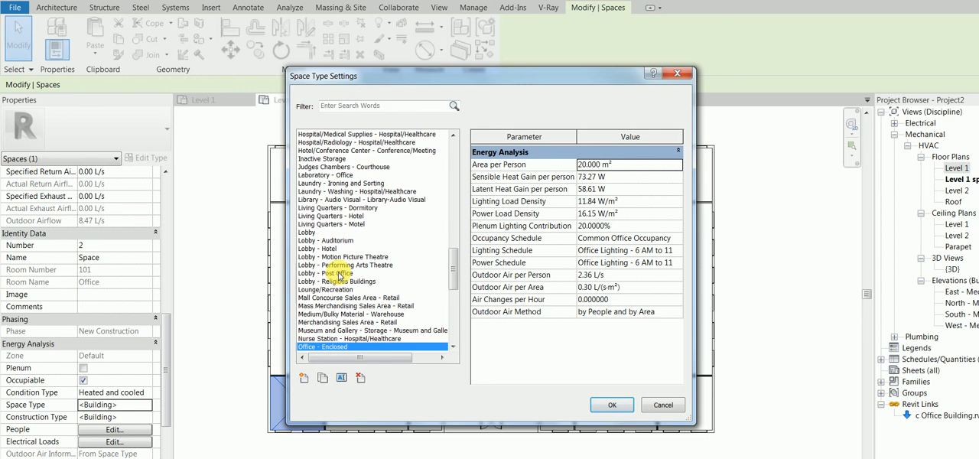
click(630, 167)
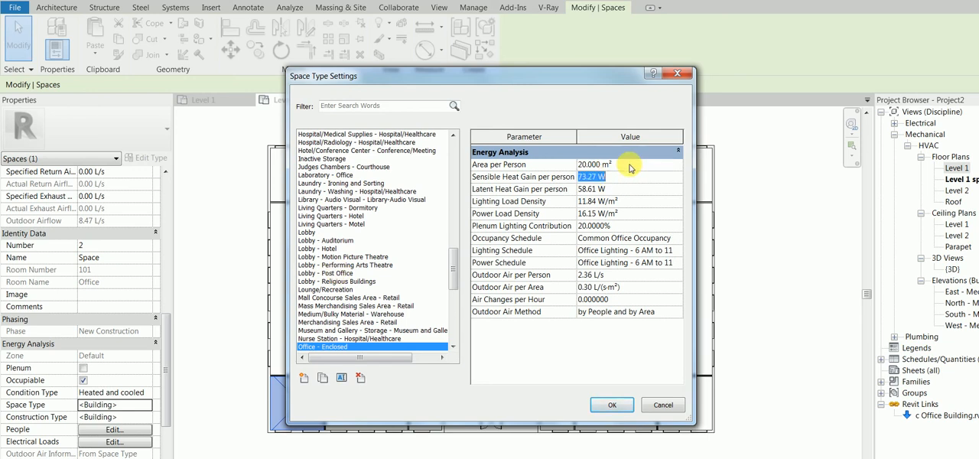
click(624, 213)
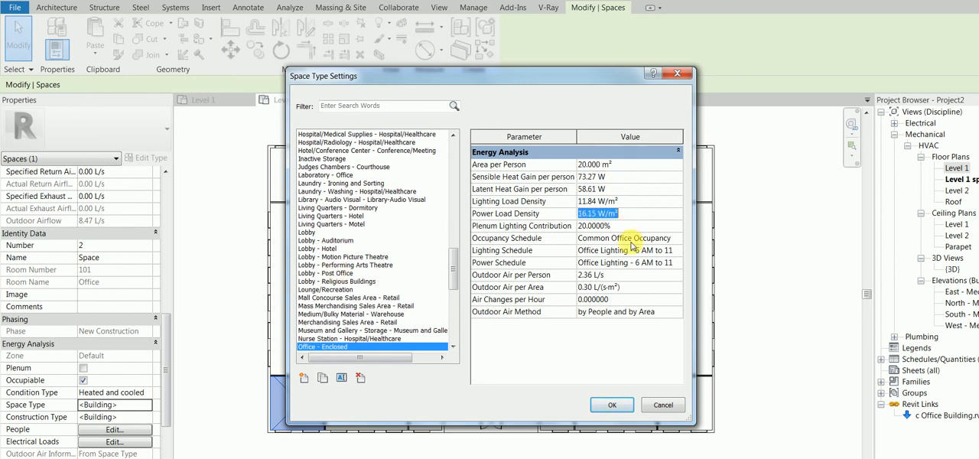
click(610, 406)
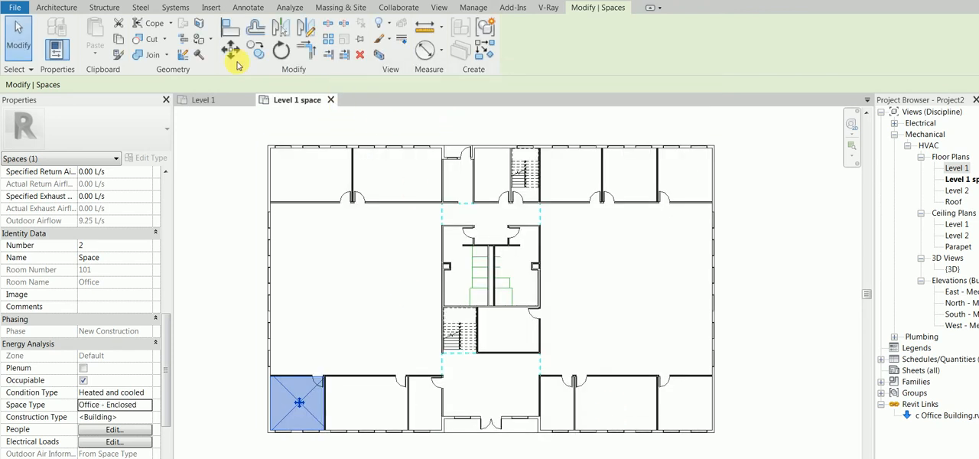
- Place spaces automatically in all remaining enclosed areas of Level 1, tagging them on placement
click(485, 51)
click(530, 40)
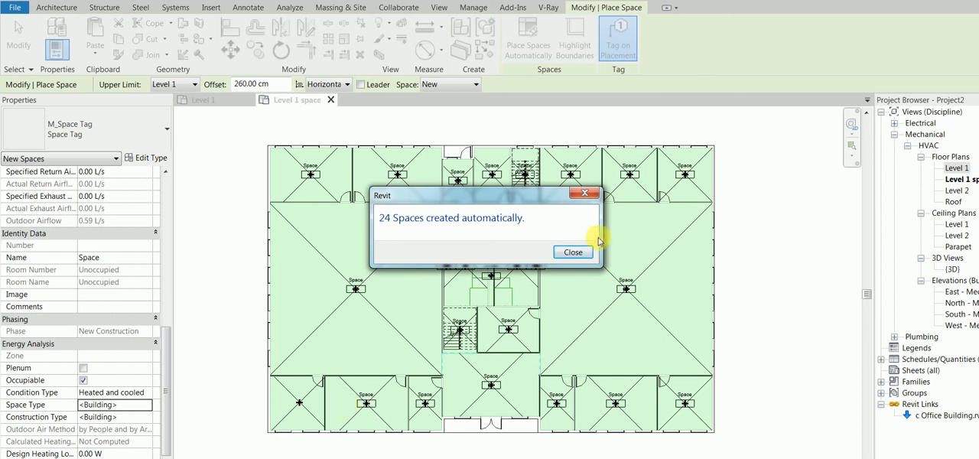
click(576, 253)
key(Escape)
key(Escape)
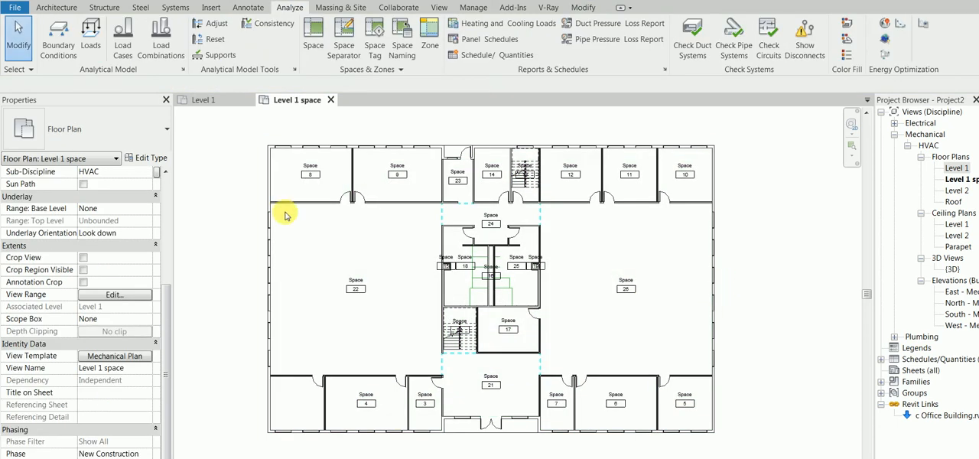
scroll(667, 208, up, 3)
middle_drag(287, 154, 348, 173)
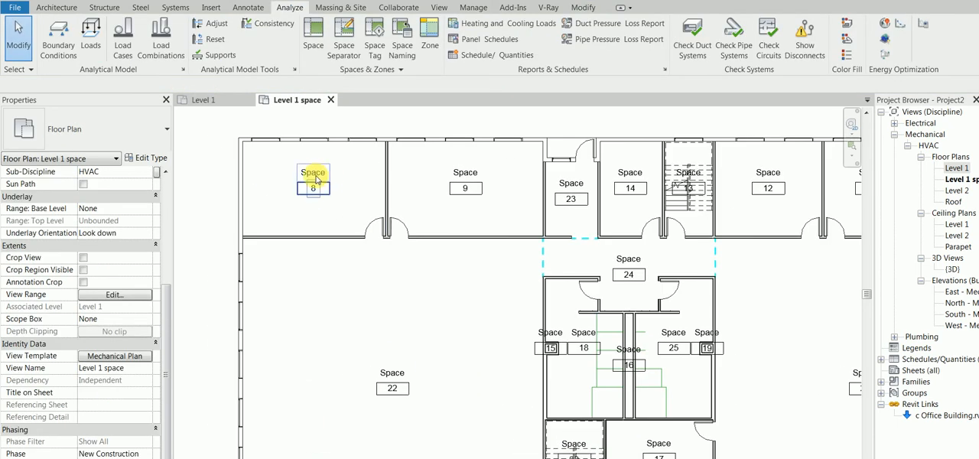
- Set the number of the upper-left corner room's space to 111 and its name to Conference
click(336, 173)
click(335, 173)
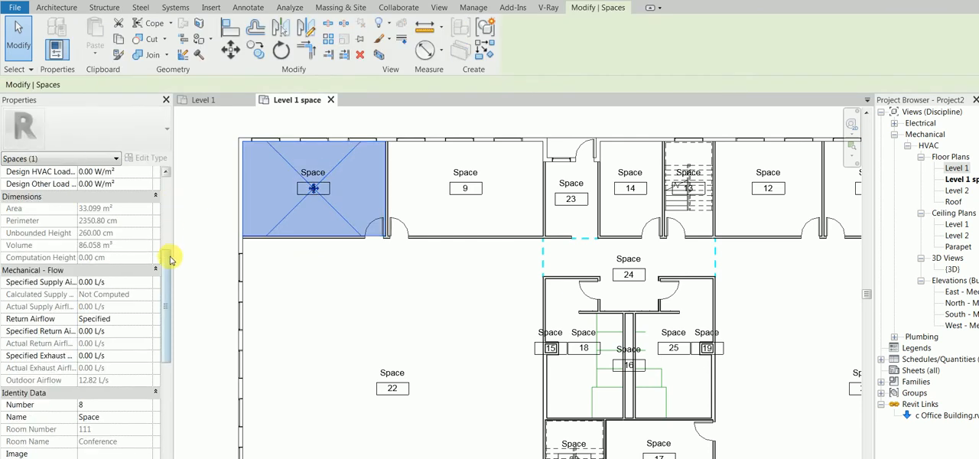
scroll(162, 286, down, 3)
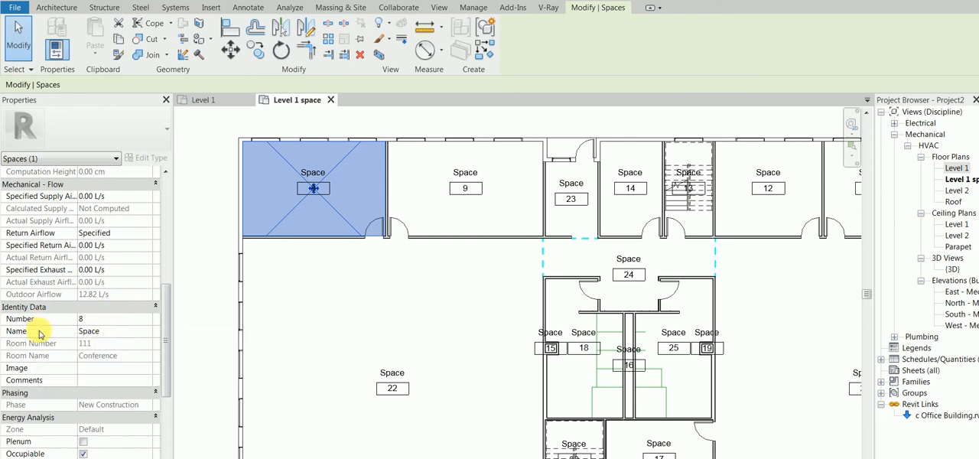
click(95, 321)
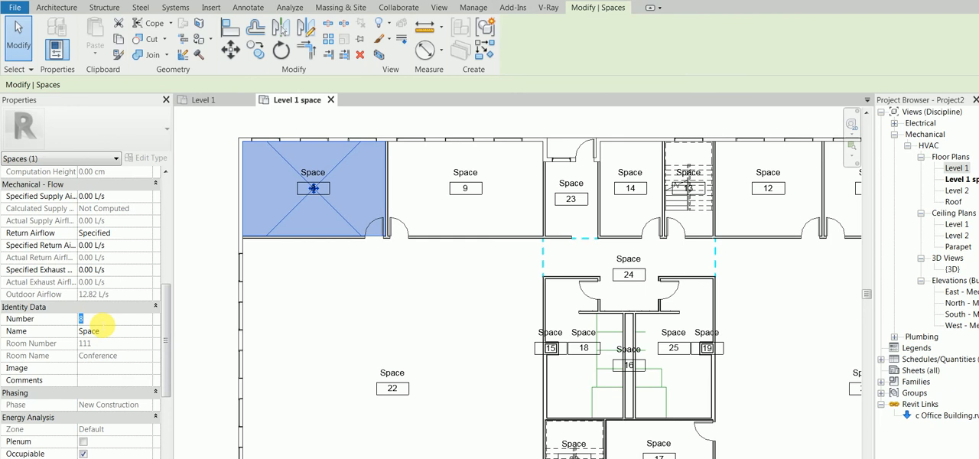
click(136, 334)
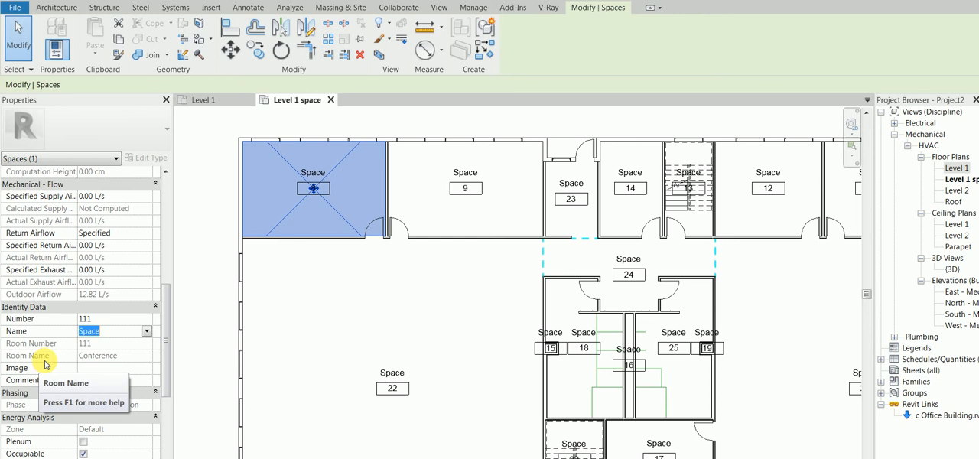
text(Conference)
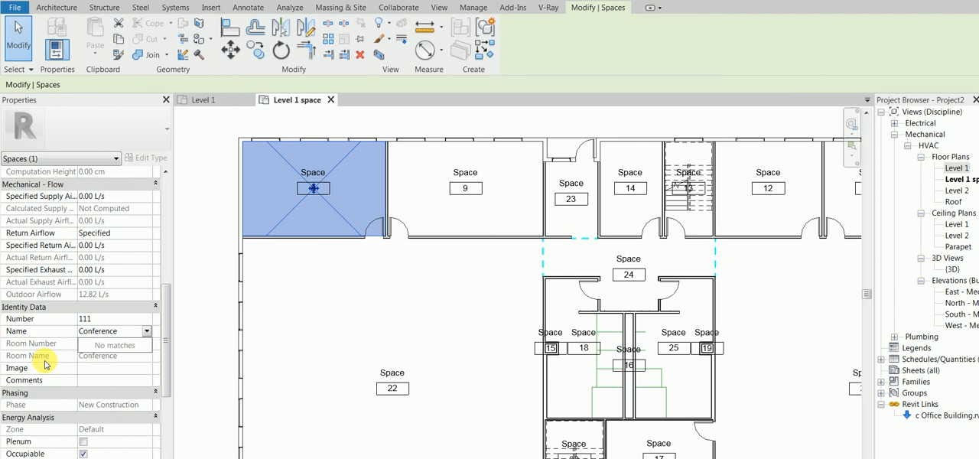
key(Return)
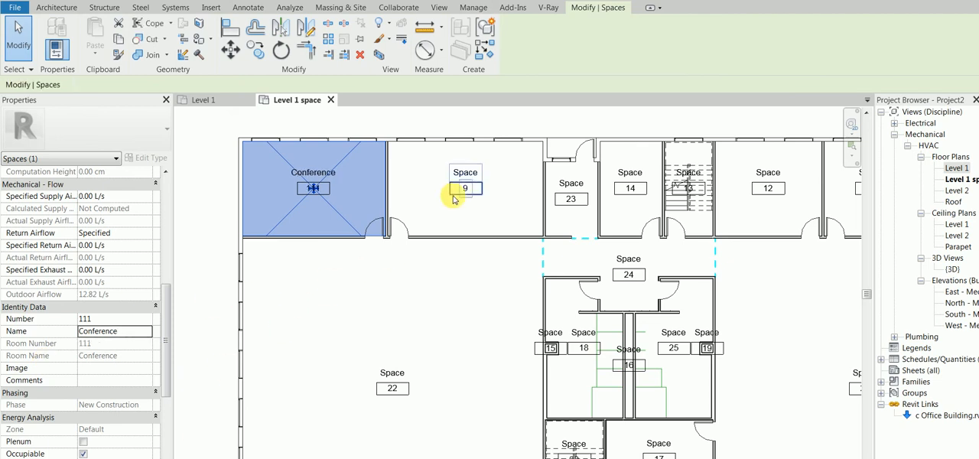
click(194, 237)
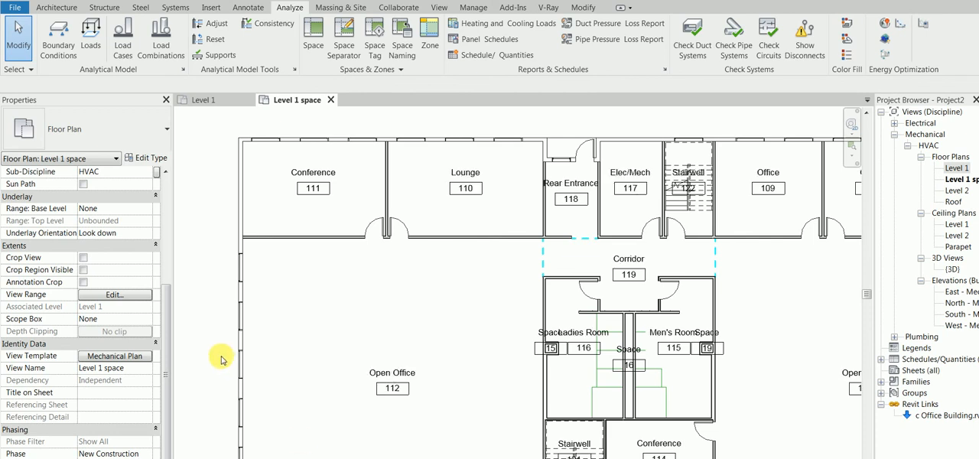
- Add a space tag to the untagged office space in the plan's lower-left corner
scroll(355, 259, down, 2)
middle_drag(493, 244, 454, 191)
scroll(470, 235, down, 1)
middle_drag(538, 349, 540, 281)
scroll(348, 371, up, 2)
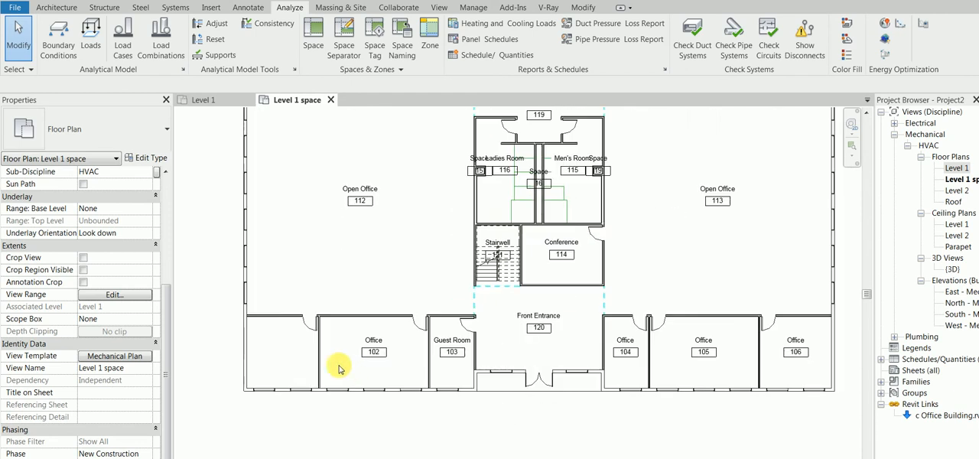
click(380, 351)
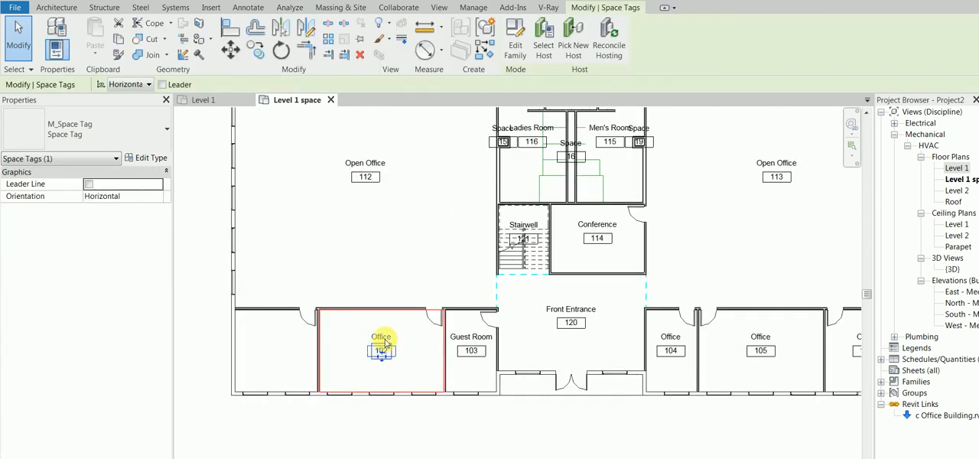
click(479, 57)
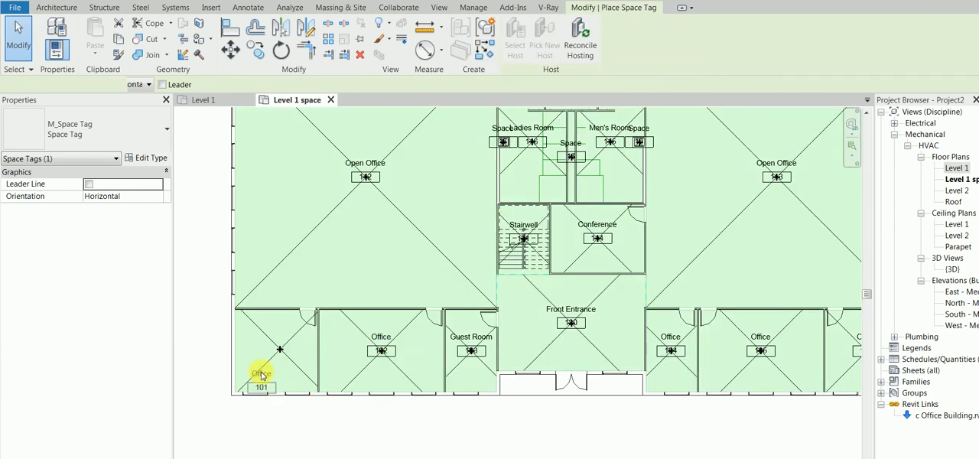
click(272, 340)
right_click(194, 315)
click(212, 319)
right_click(199, 313)
- Delete the space tag from the narrow shaft between the Ladies Room and the Men's Room
scroll(240, 346, down, 1)
scroll(244, 346, down, 1)
middle_drag(431, 240, 469, 285)
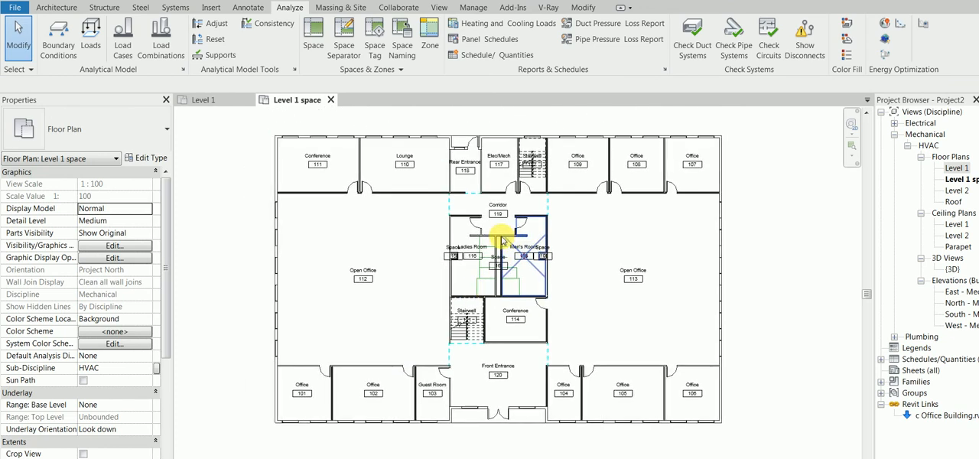
scroll(502, 241, up, 4)
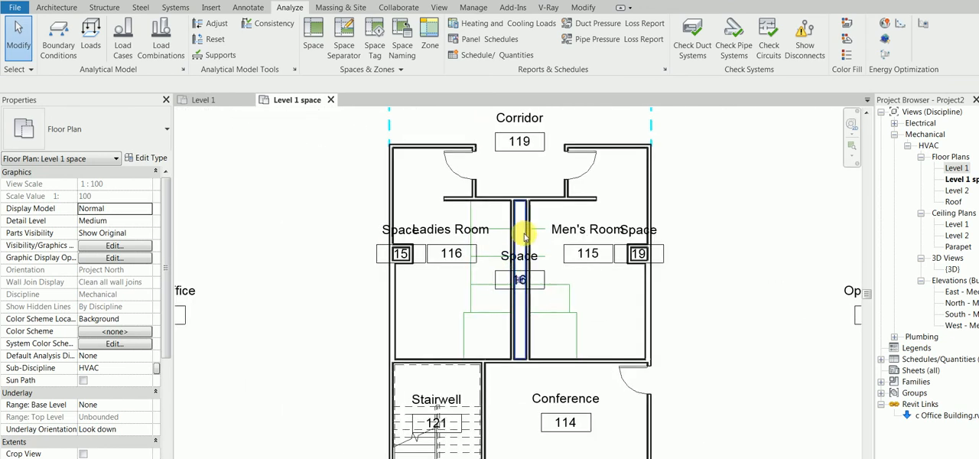
click(525, 257)
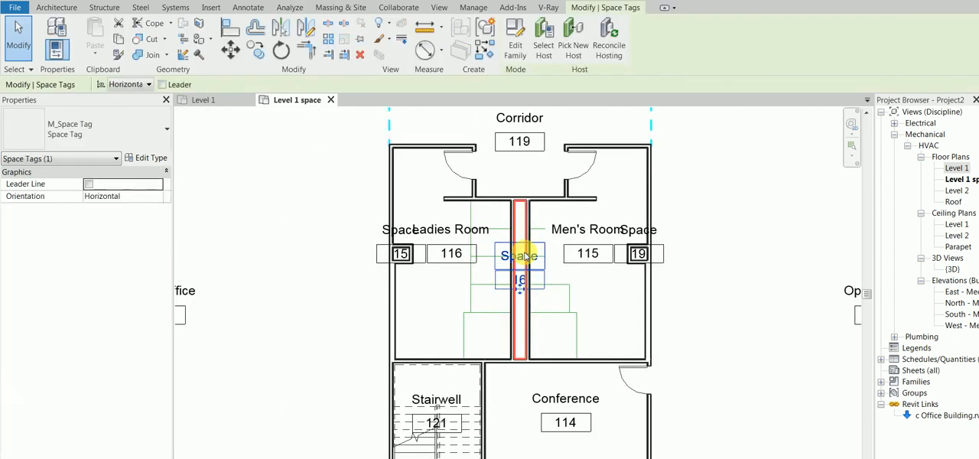
key(Delete)
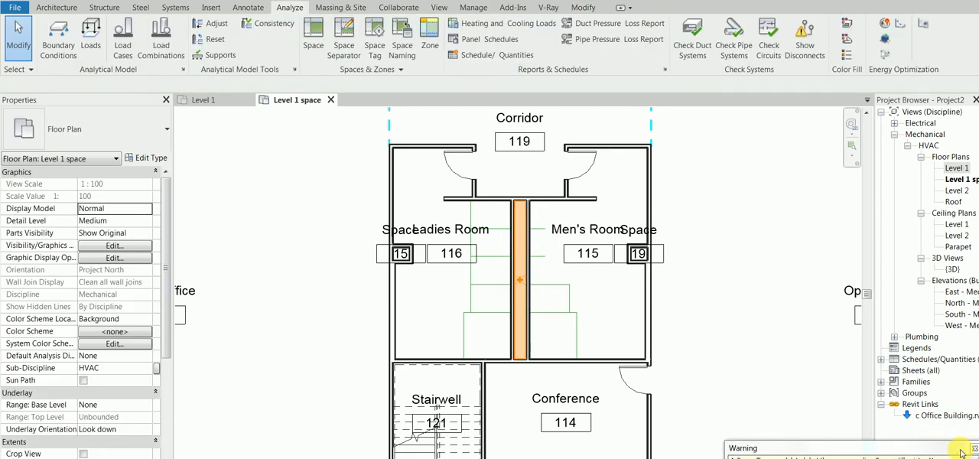
- Delete the space tag from the small shaft at the outer wall of the Ladies Room
scroll(799, 295, down, 3)
middle_drag(574, 261, 542, 283)
click(490, 292)
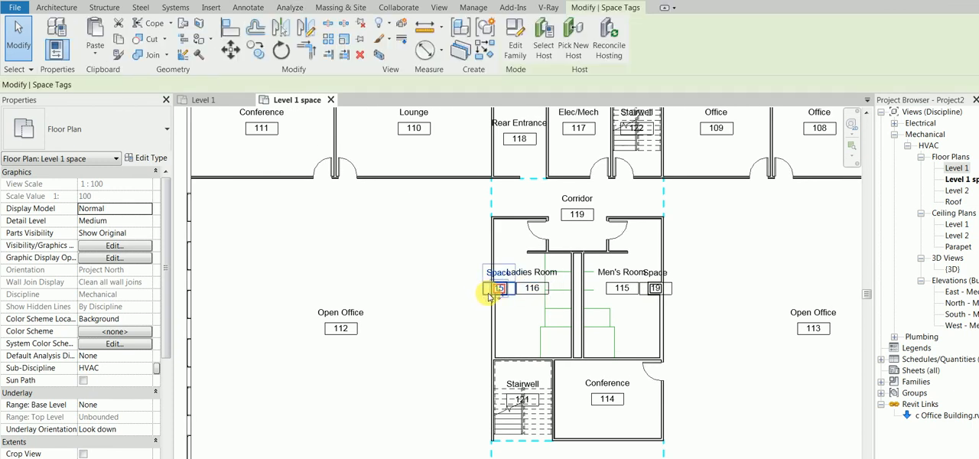
key(Delete)
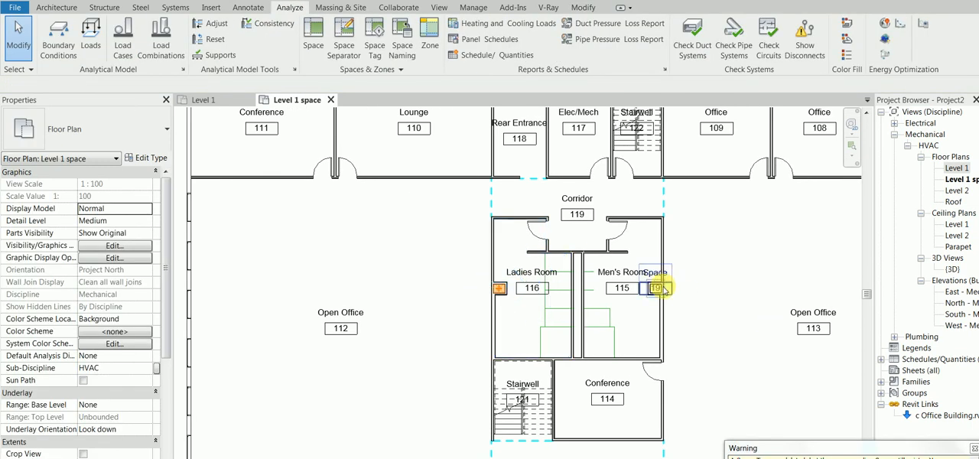
- Examine the building around the restroom core in the 3D view and return to the Level 1 space plan
scroll(624, 383, down, 2)
scroll(212, 212, down, 2)
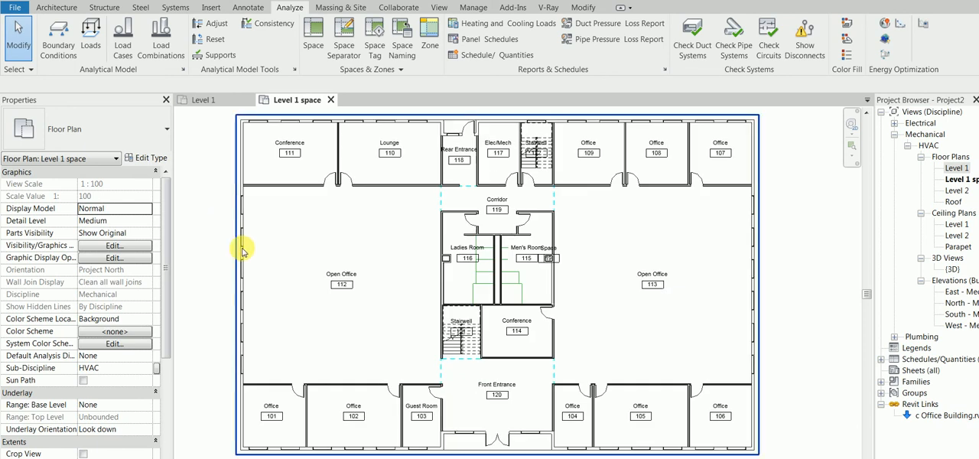
scroll(242, 251, down, 1)
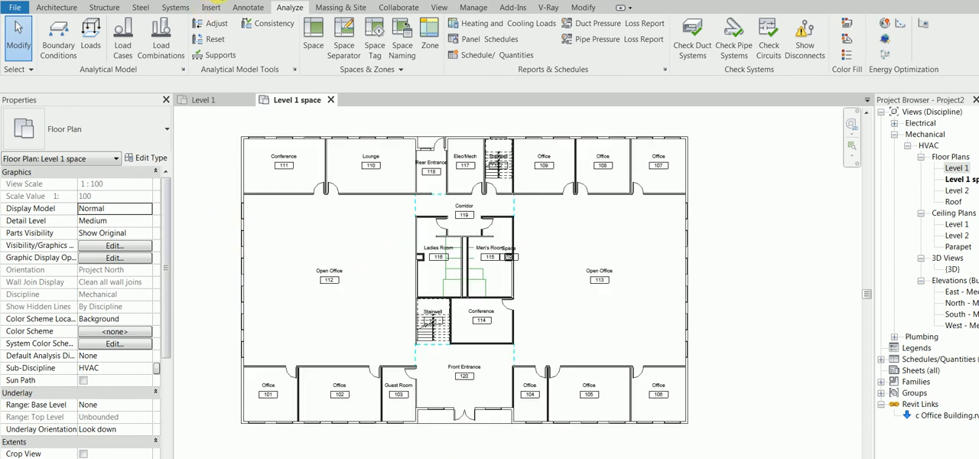
click(587, 150)
scroll(518, 334, up, 2)
scroll(509, 301, up, 5)
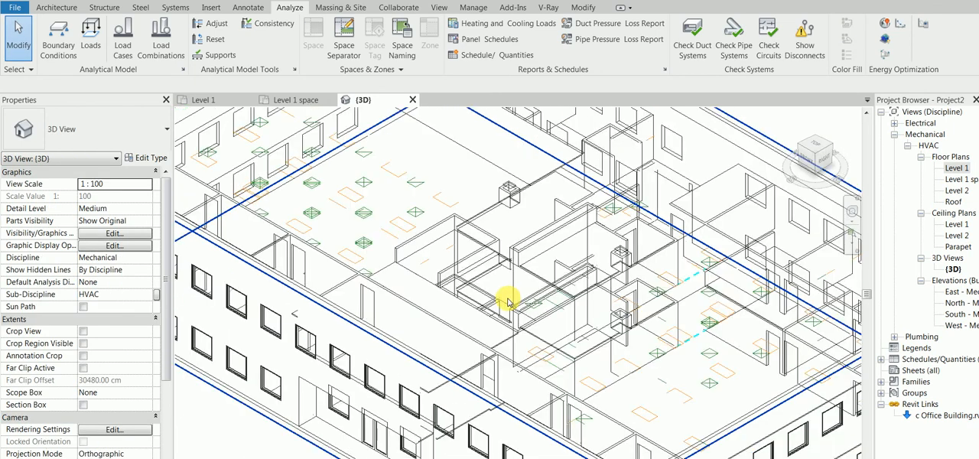
scroll(509, 301, down, 3)
click(295, 100)
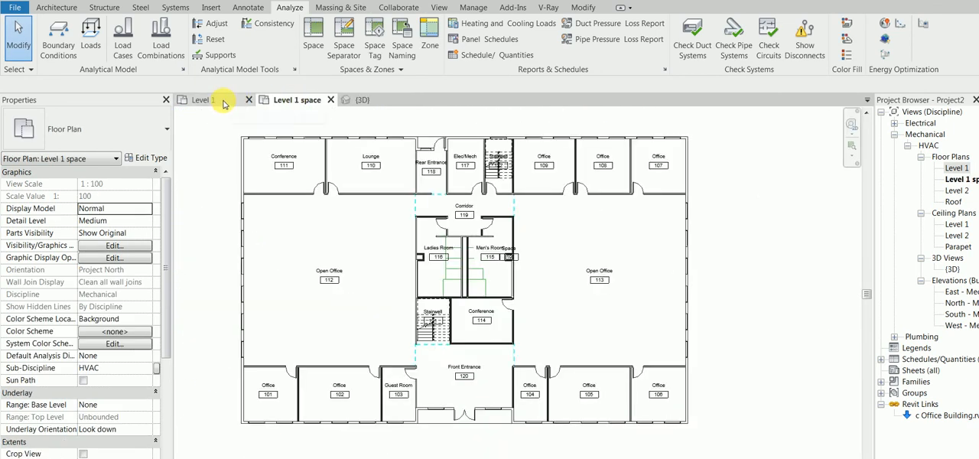
click(224, 102)
click(286, 102)
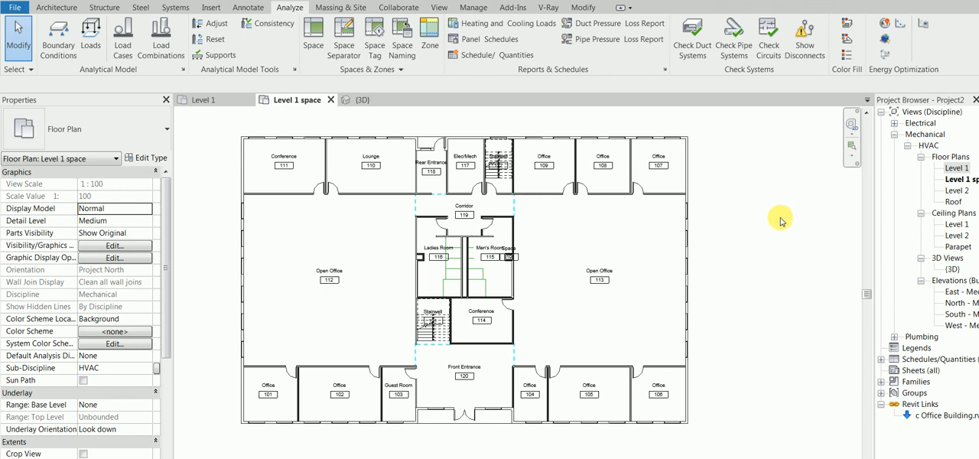
- Bring up the commands for modelling HVAC, piping and electrical systems
click(175, 8)
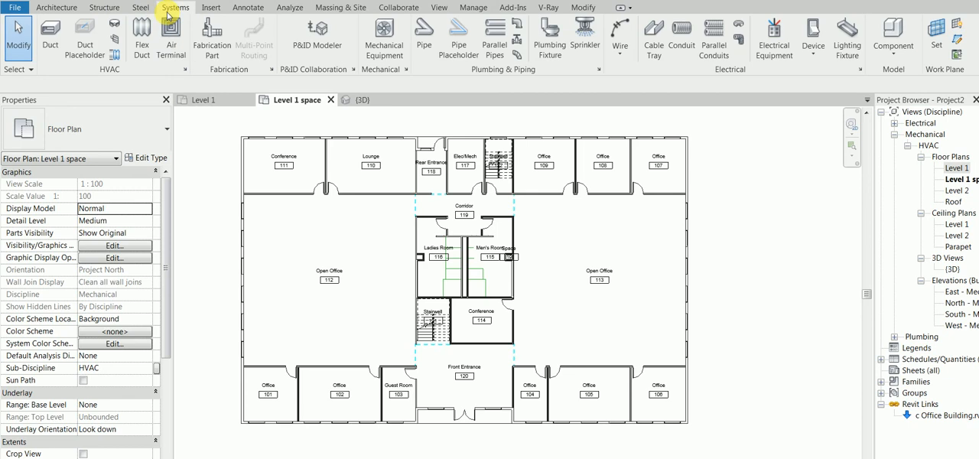